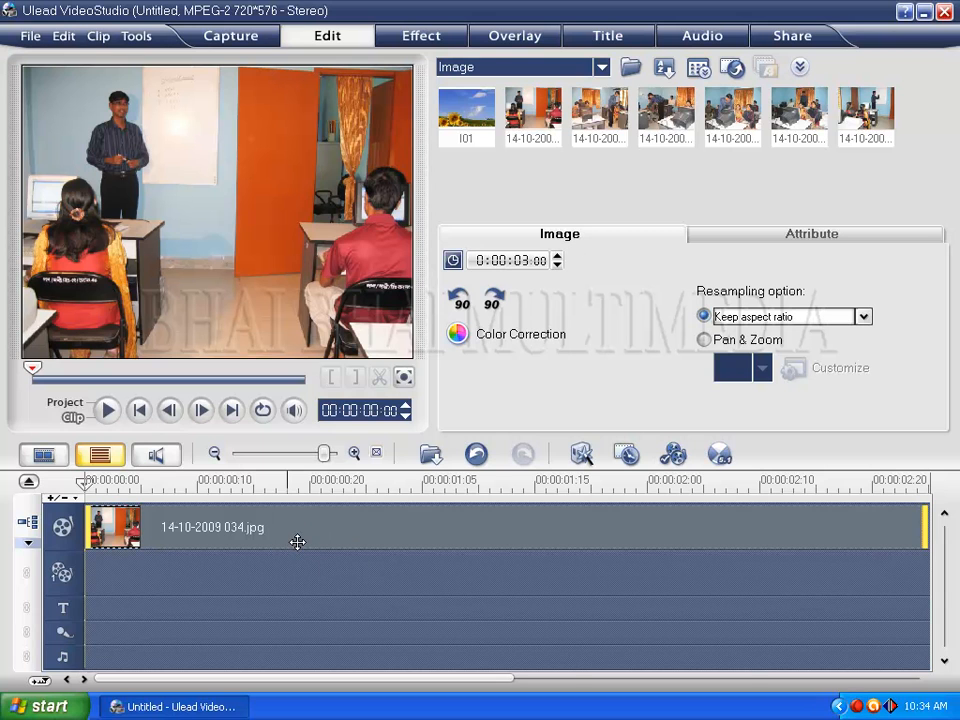
- Rotate the image clip 14-10-2009 034.jpg on the timeline counterclockwise through a full turn in four 90-degree steps
{"action": "left_click", "coordinate": [228, 538]}
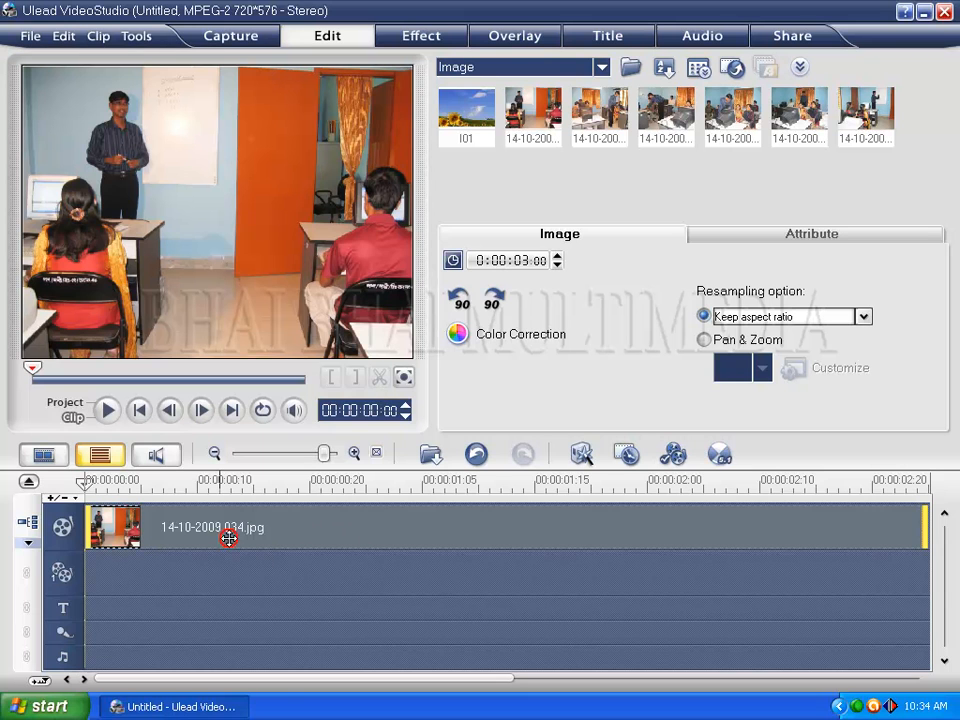
{"action": "left_click", "coordinate": [457, 300]}
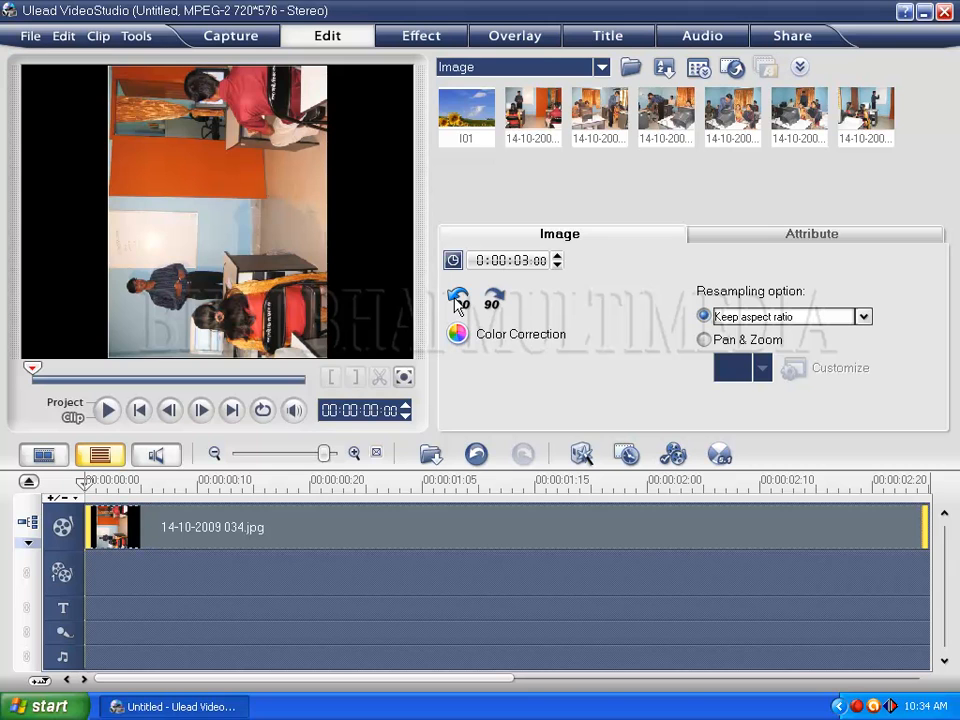
{"action": "left_click", "coordinate": [457, 300]}
{"action": "left_click", "coordinate": [457, 300]}
{"action": "left_click", "coordinate": [457, 300]}
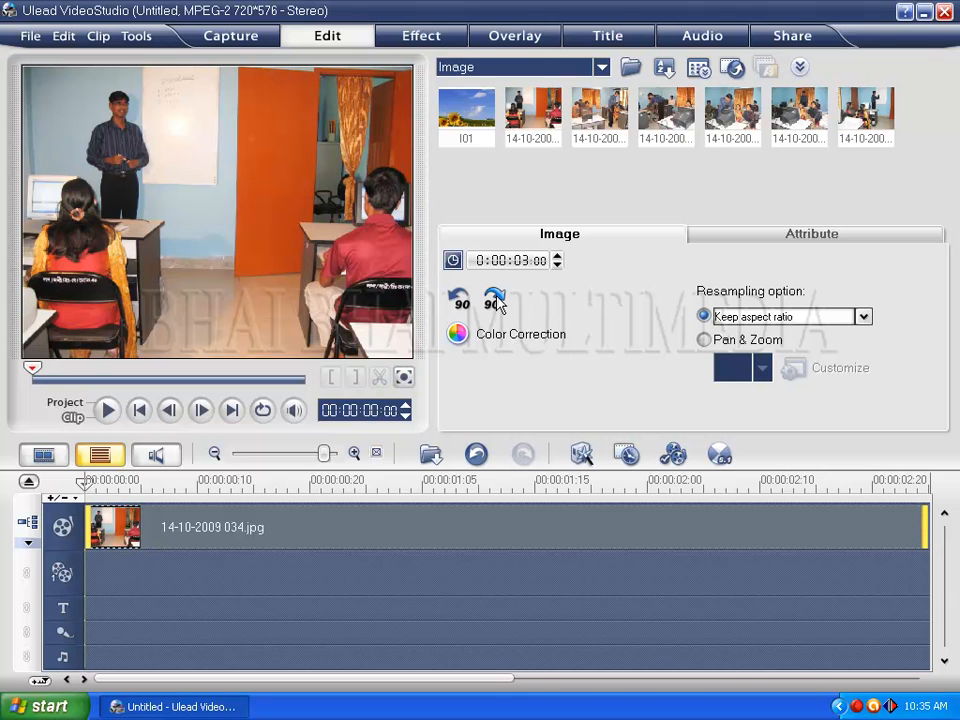
- Rotate the same image clip clockwise through a full turn in four 90-degree steps
{"action": "left_click", "coordinate": [494, 299]}
{"action": "left_click", "coordinate": [494, 299]}
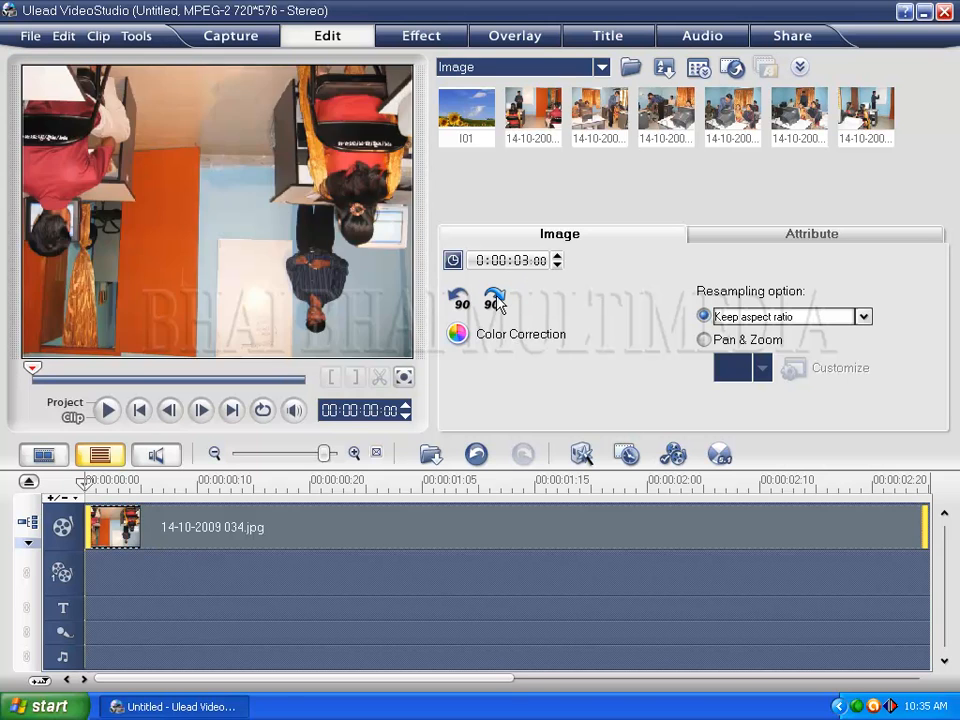
{"action": "left_click", "coordinate": [494, 299]}
{"action": "left_click", "coordinate": [494, 299]}
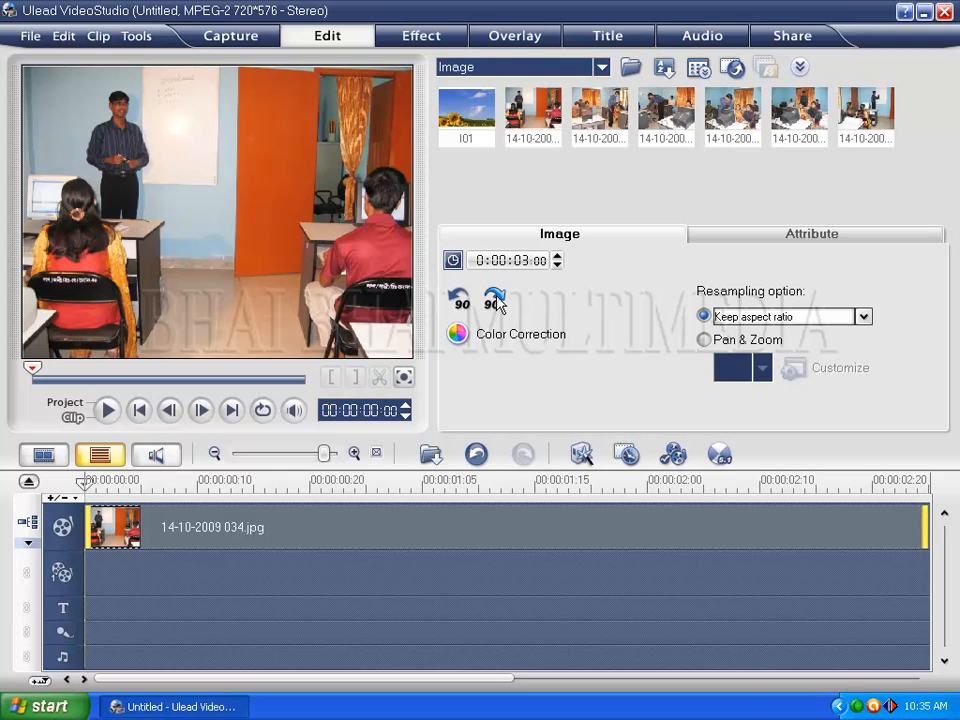
- Enable white balance in the image's color correction and pick the orange door as the reference color
{"action": "left_click", "coordinate": [458, 335]}
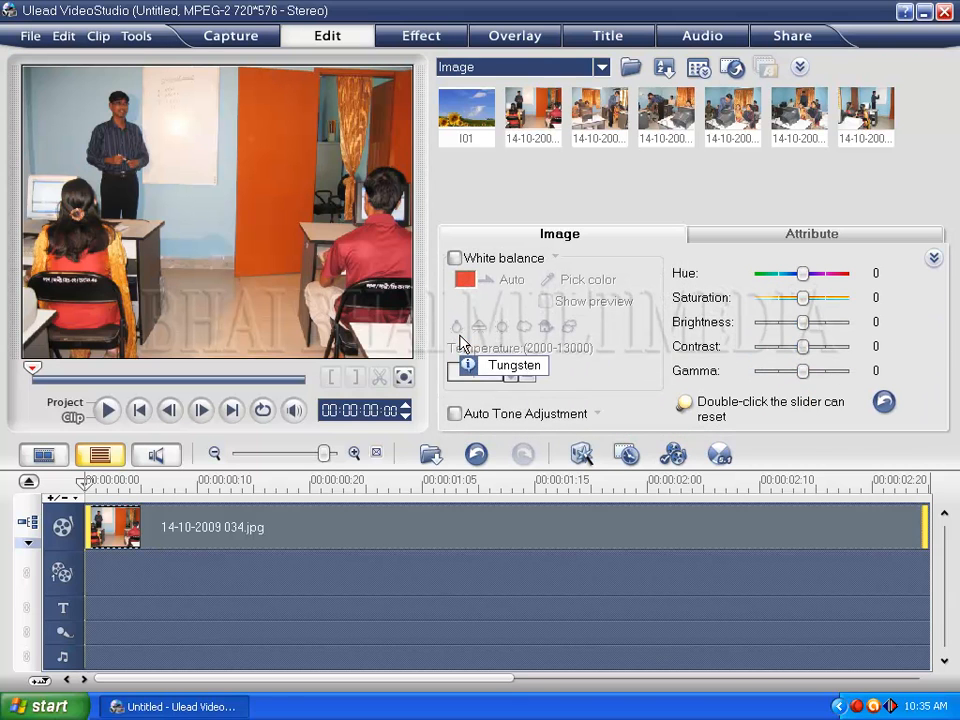
{"action": "left_click", "coordinate": [455, 258]}
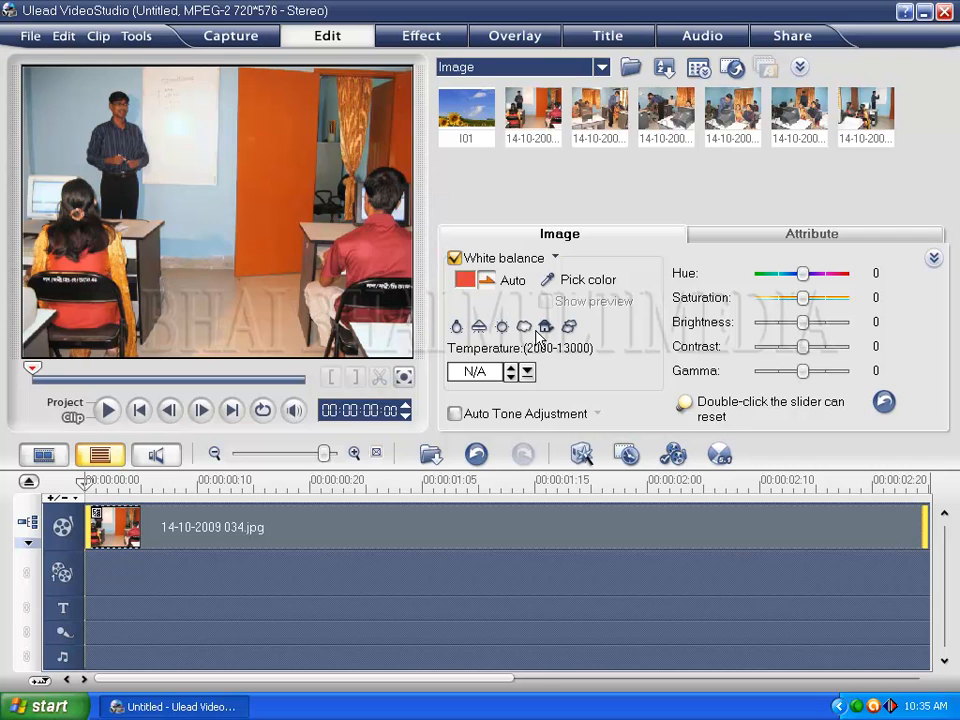
{"action": "left_click", "coordinate": [548, 281]}
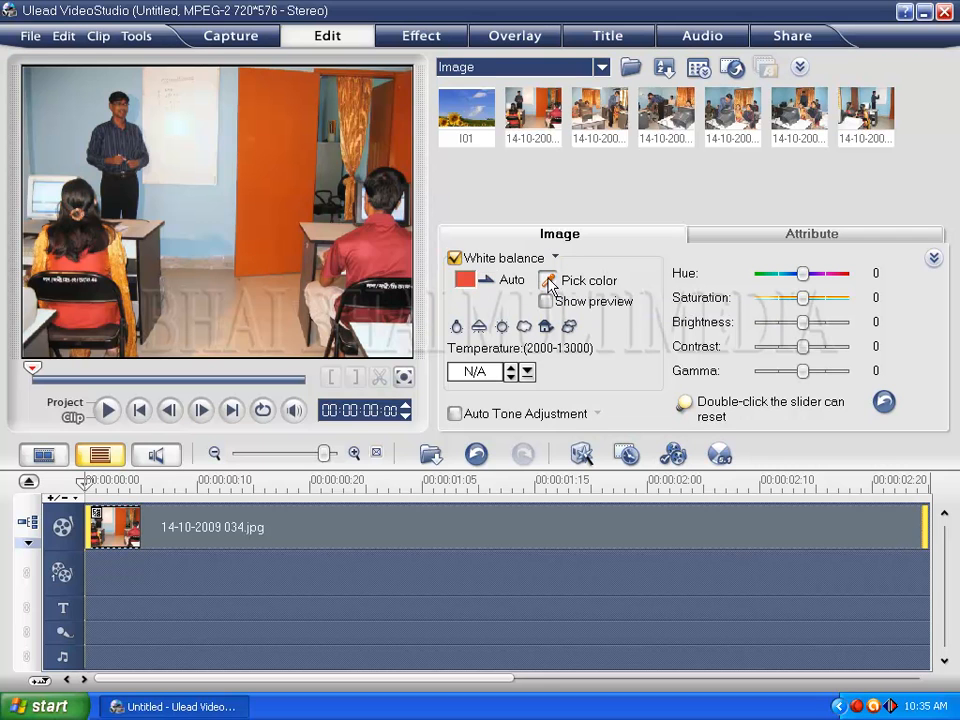
{"action": "left_click", "coordinate": [280, 166]}
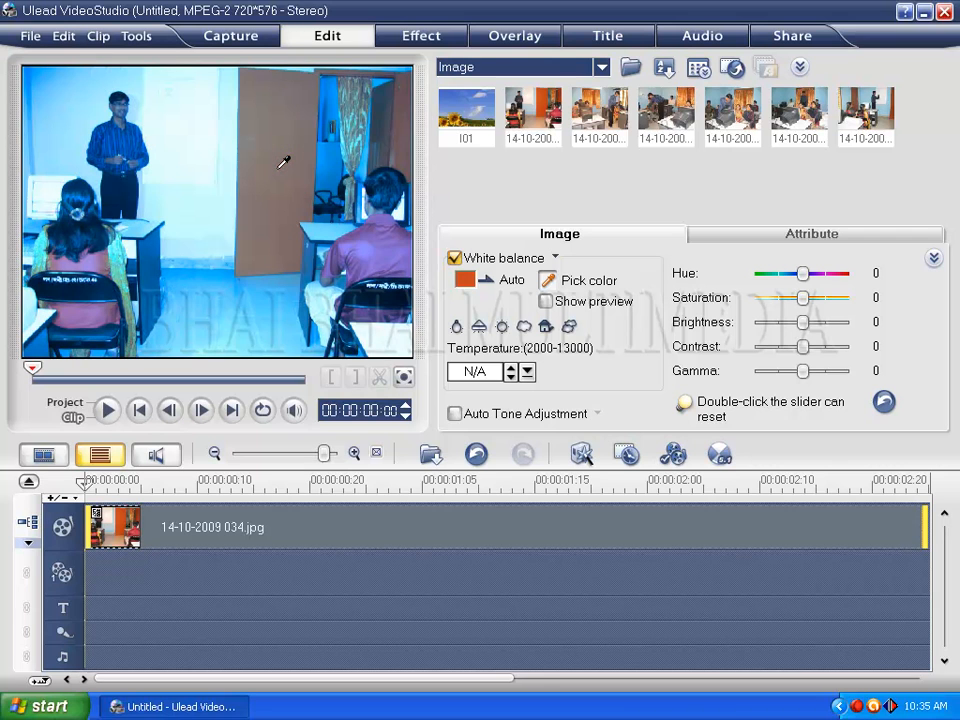
- Show and hide the white balance preview, and pick the light blue wall beside the door as the reference color
{"action": "left_click", "coordinate": [545, 302]}
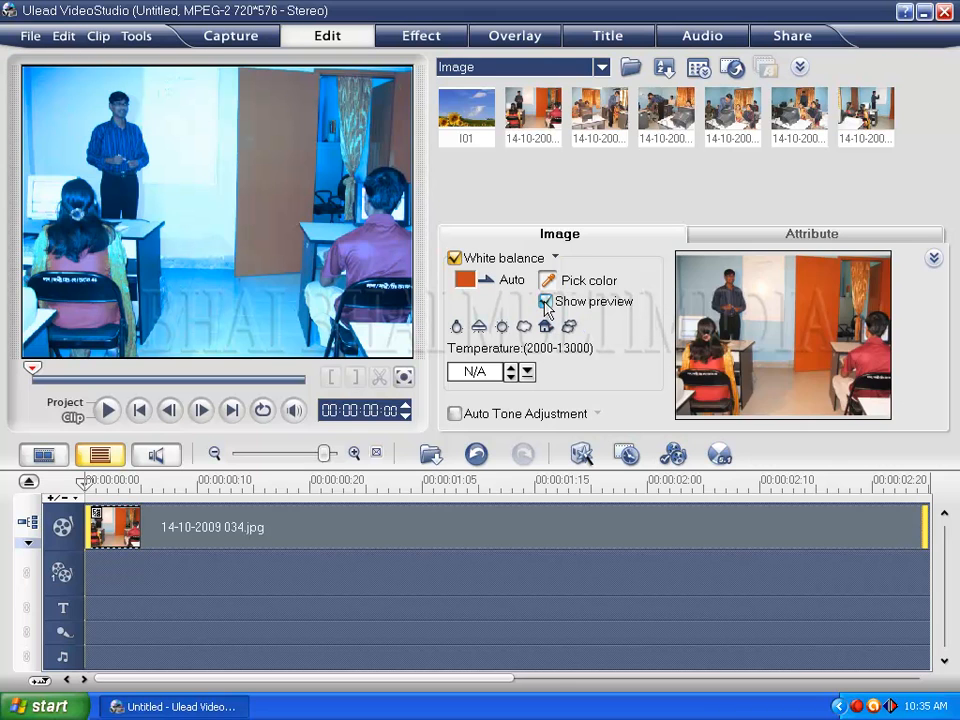
{"action": "left_click", "coordinate": [546, 302]}
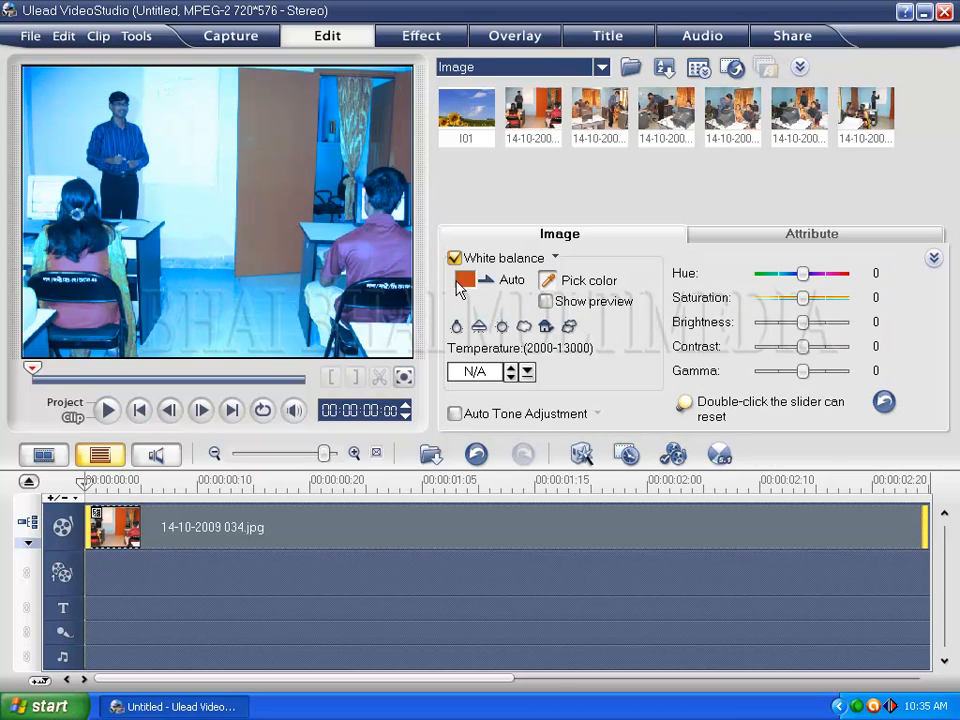
{"action": "left_click", "coordinate": [546, 280]}
{"action": "left_click", "coordinate": [238, 222]}
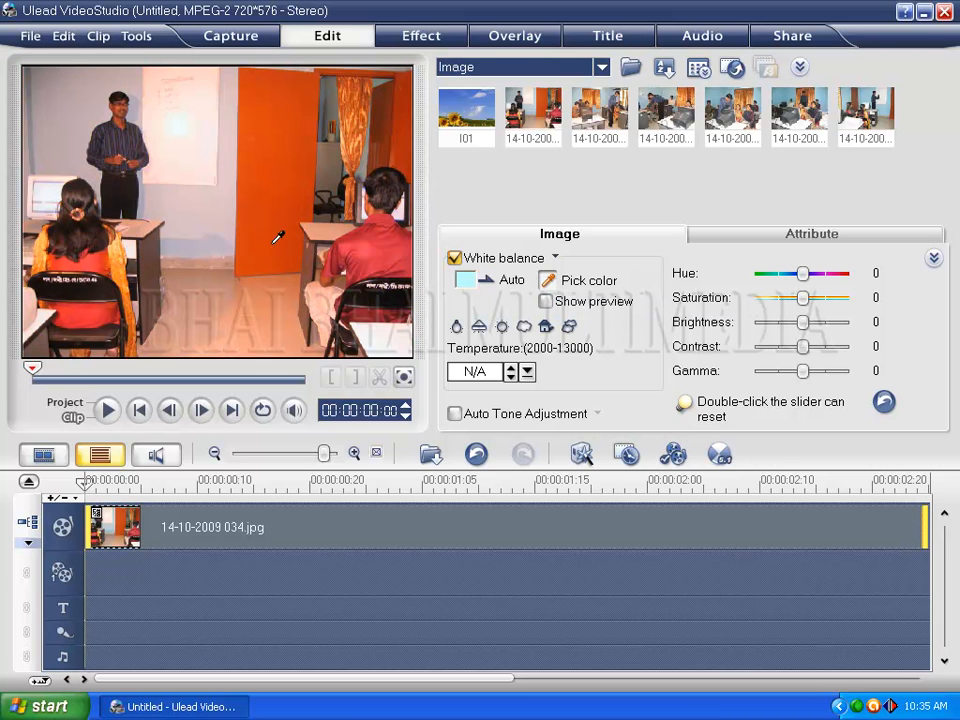
- Try all six white balance light presets on the image in order and return to Tungsten
{"action": "left_click", "coordinate": [456, 328]}
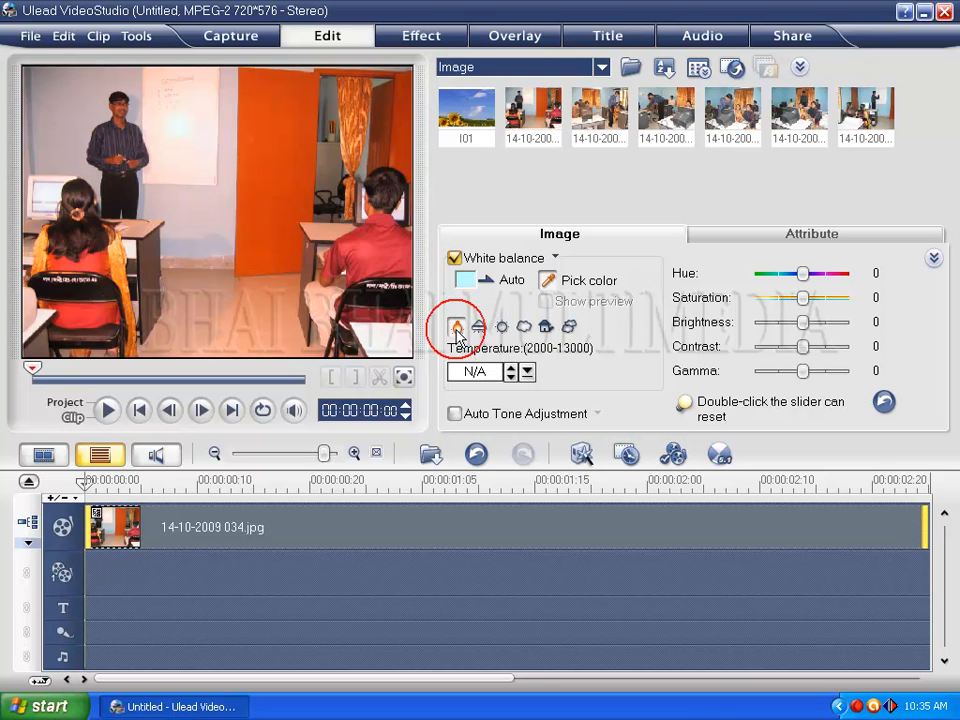
{"action": "left_click", "coordinate": [479, 327]}
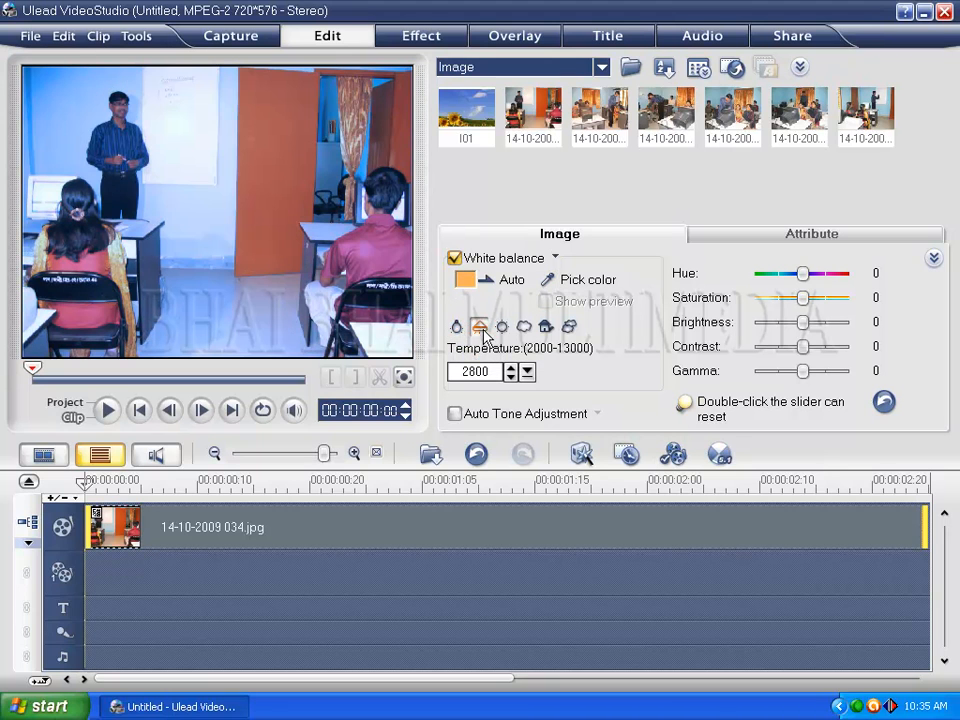
{"action": "left_click", "coordinate": [503, 329]}
{"action": "left_click", "coordinate": [524, 327]}
{"action": "left_click", "coordinate": [548, 328]}
{"action": "left_click", "coordinate": [570, 326]}
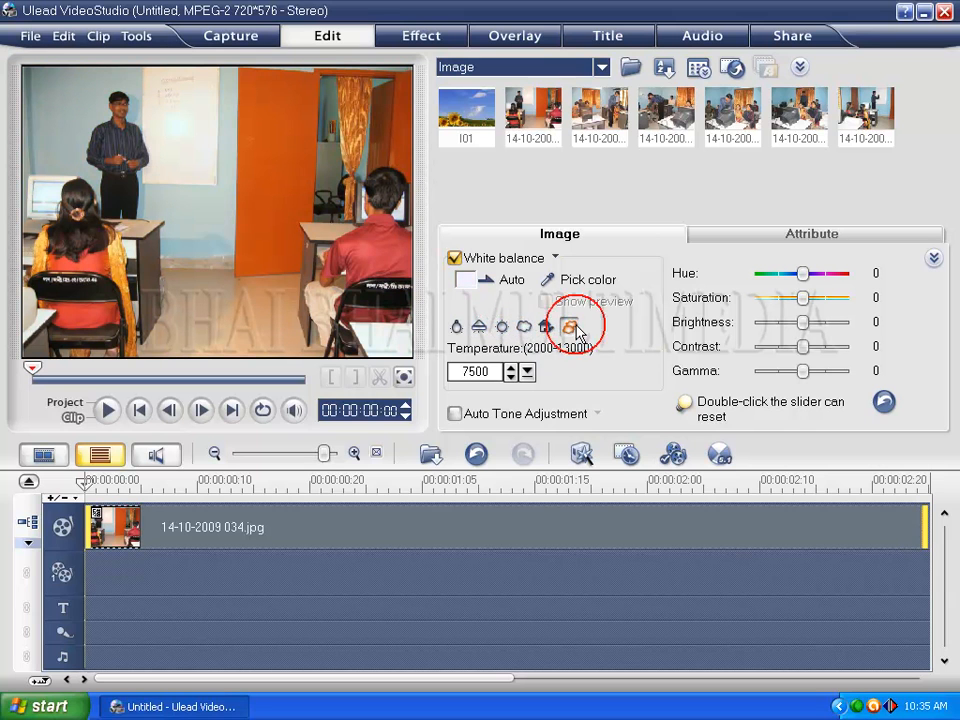
{"action": "left_click", "coordinate": [451, 330]}
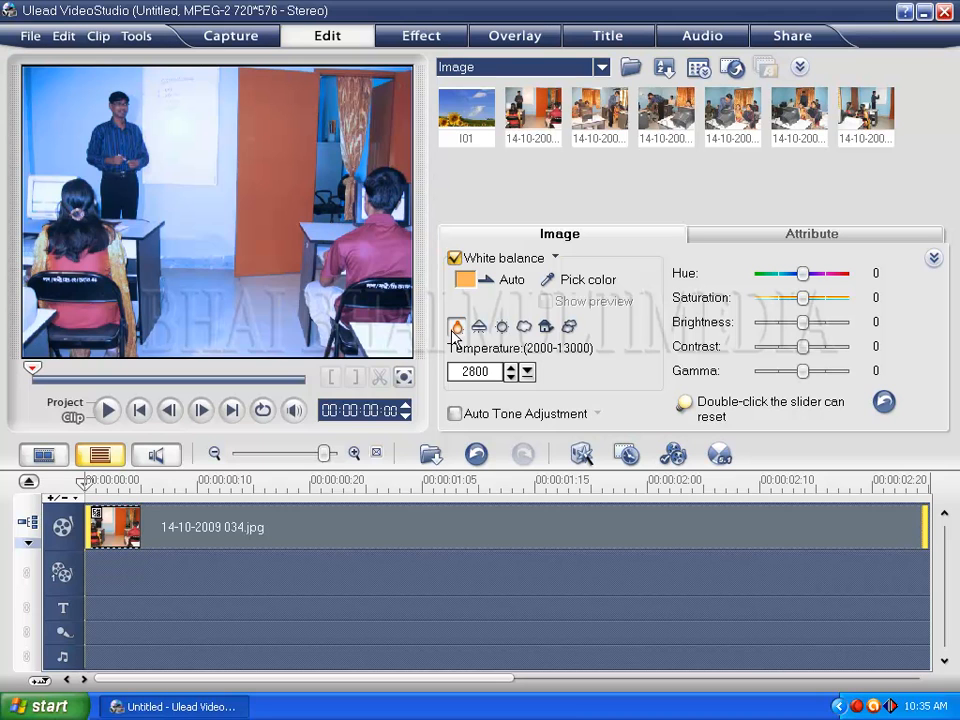
- Adjust the image's white balance temperature to 7100
{"action": "left_click", "coordinate": [511, 377]}
{"action": "left_click", "coordinate": [527, 372]}
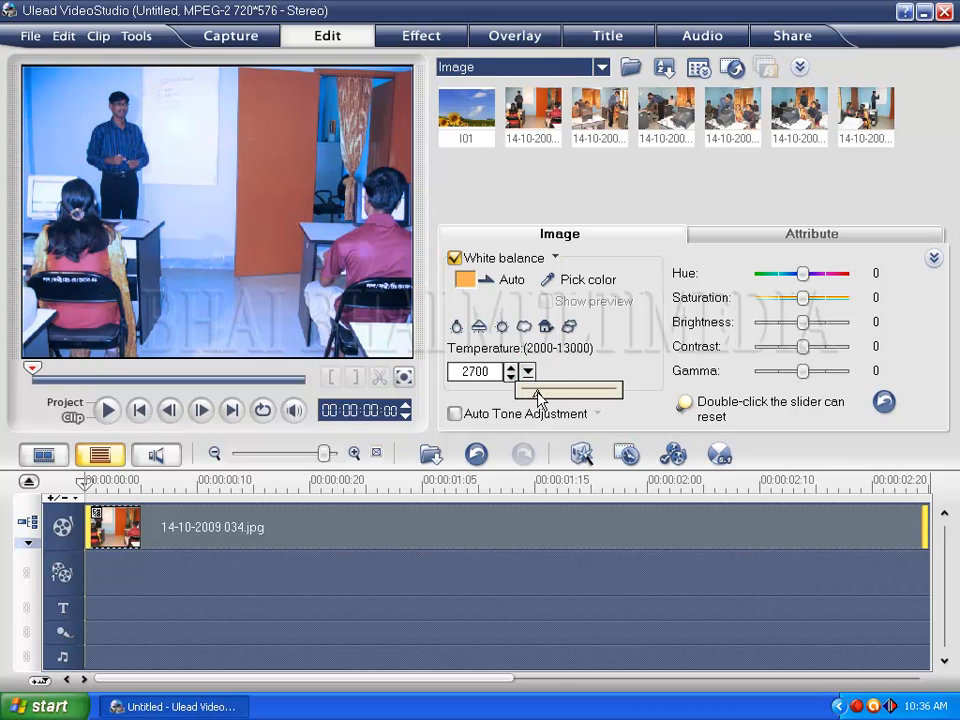
{"action": "left_click", "coordinate": [561, 399]}
{"action": "left_click", "coordinate": [527, 372]}
{"action": "left_click", "coordinate": [531, 386]}
{"action": "left_click", "coordinate": [527, 374]}
{"action": "mouse_move", "coordinate": [525, 388]}
{"action": "left_mouse_down"}
{"action": "mouse_move", "coordinate": [489, 394]}
{"action": "mouse_move", "coordinate": [536, 399]}
{"action": "left_mouse_up"}
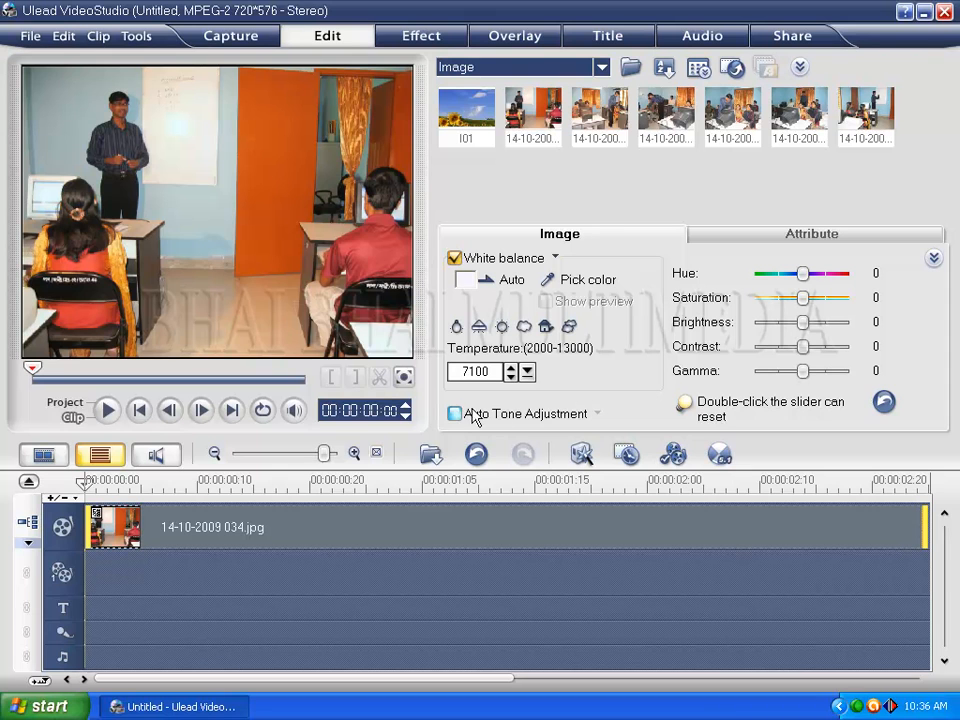
- Enable Auto Tone Adjustment for the image and try the Brightest, Brighter and Normal levels
{"action": "left_click", "coordinate": [455, 415]}
{"action": "left_click", "coordinate": [597, 414]}
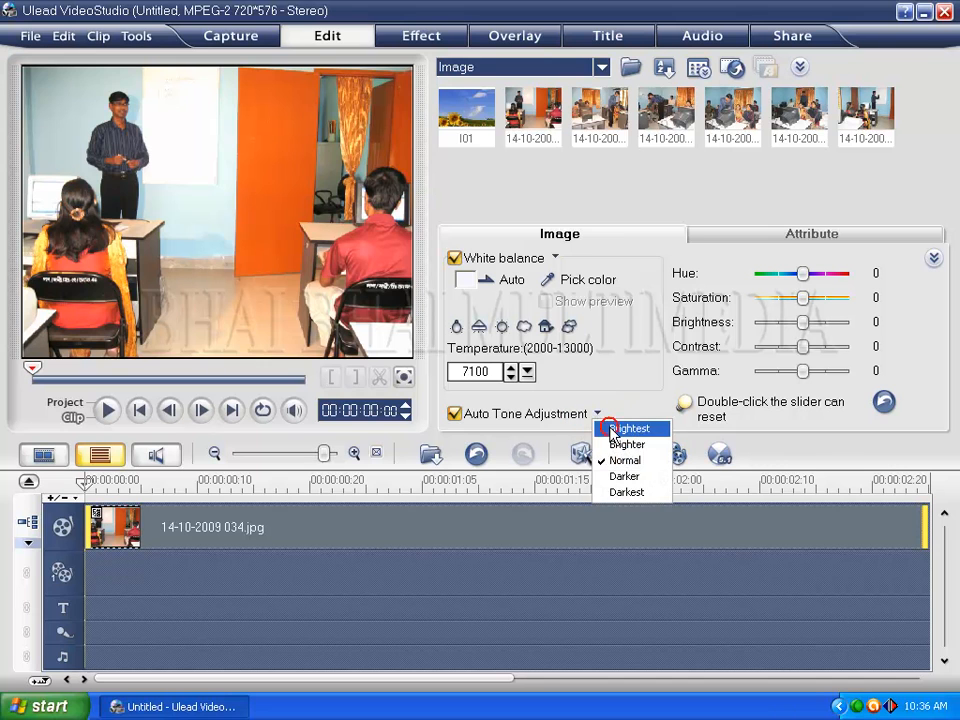
{"action": "left_click", "coordinate": [610, 428]}
{"action": "left_click", "coordinate": [599, 414]}
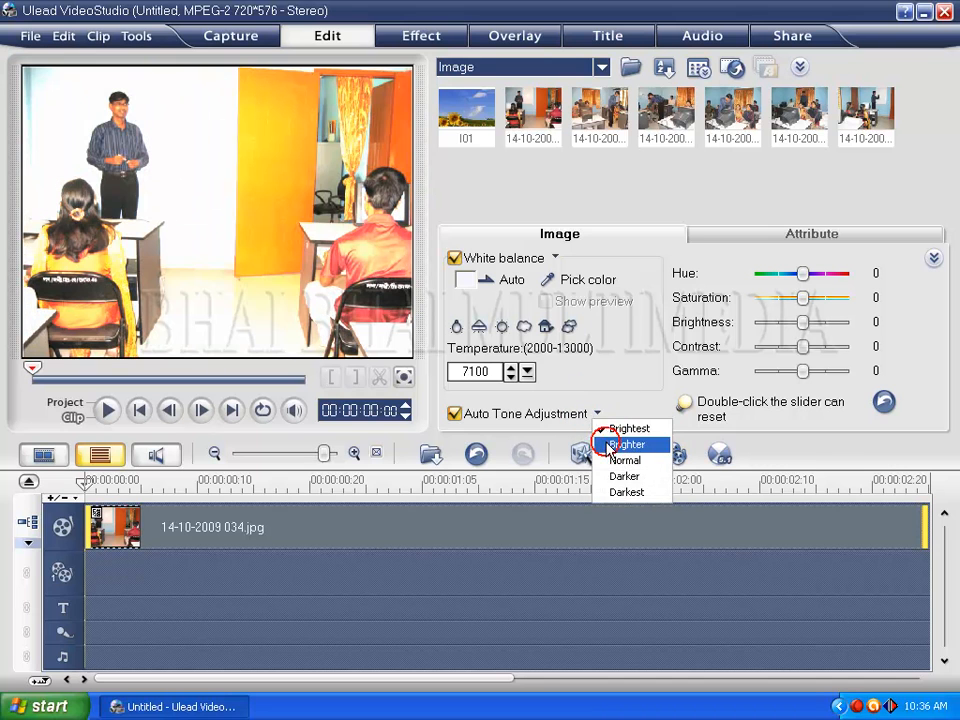
{"action": "left_click", "coordinate": [610, 444]}
{"action": "left_click", "coordinate": [597, 414]}
{"action": "left_click", "coordinate": [608, 460]}
- Try the Darker and Darkest auto tone levels on the image and return to Normal
{"action": "left_click", "coordinate": [597, 414]}
{"action": "left_click", "coordinate": [610, 476]}
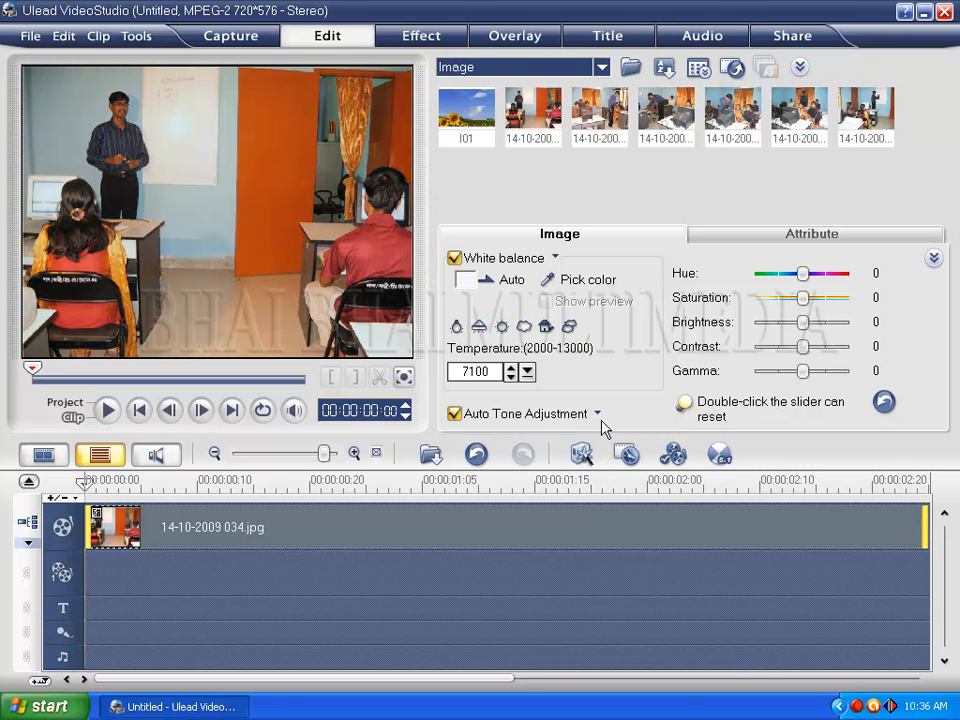
{"action": "left_click", "coordinate": [597, 414]}
{"action": "left_click", "coordinate": [617, 494]}
{"action": "left_click", "coordinate": [597, 414]}
{"action": "left_click", "coordinate": [620, 458]}
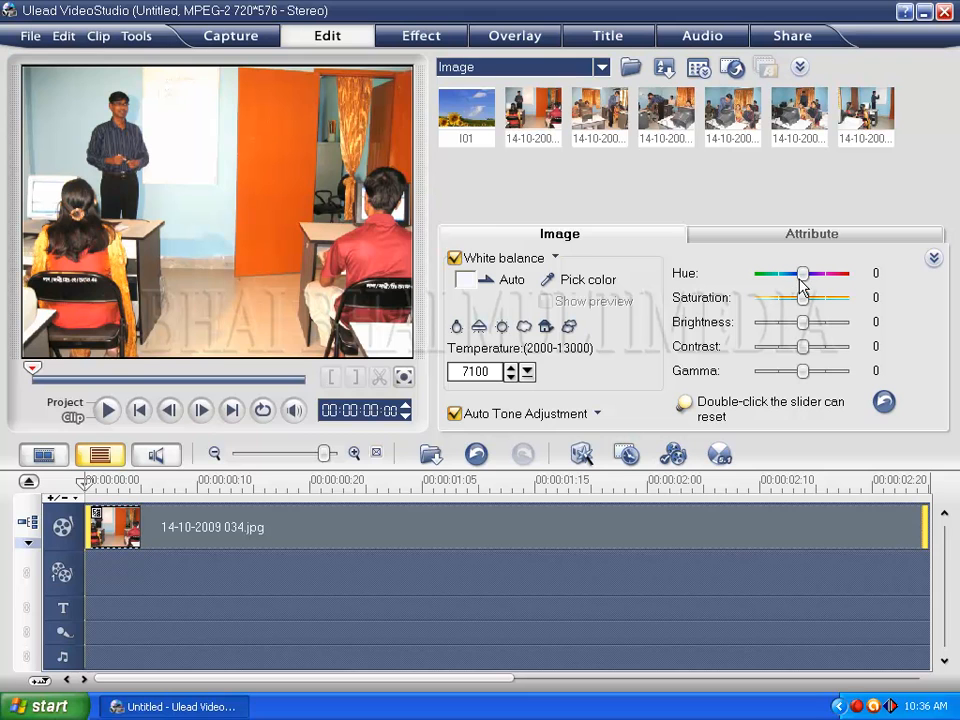
- Change the image's hue to -3, saturation to -13 and brightness to 42, and reset saturation and brightness to their defaults
{"action": "left_click_drag", "start_coordinate": [803, 274], "coordinate": [819, 328]}
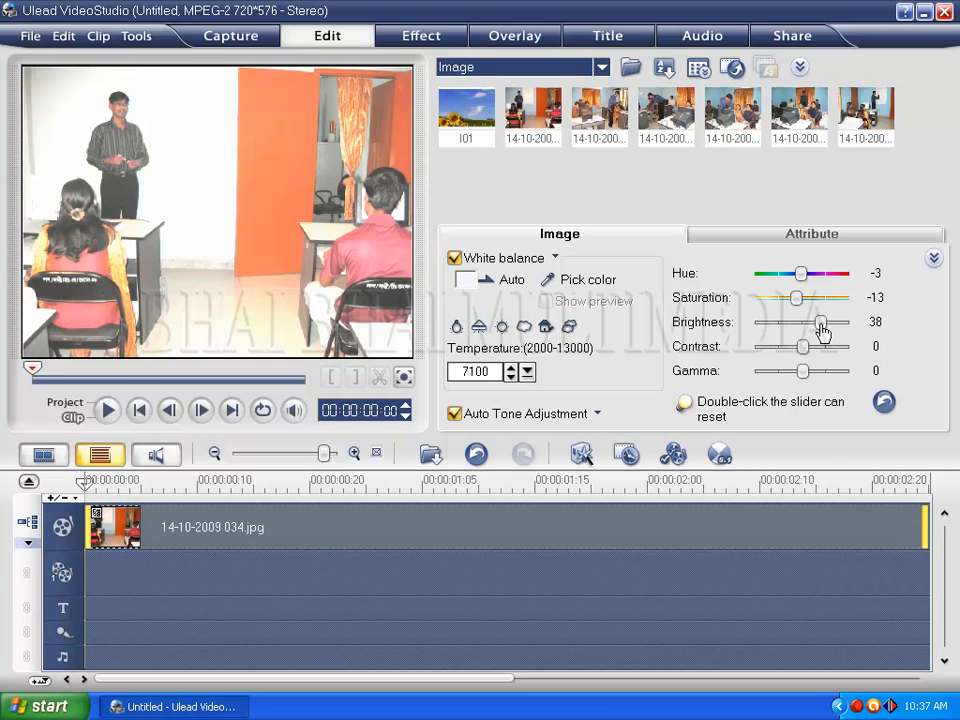
{"action": "double_click", "coordinate": [822, 330]}
{"action": "left_click", "coordinate": [823, 327]}
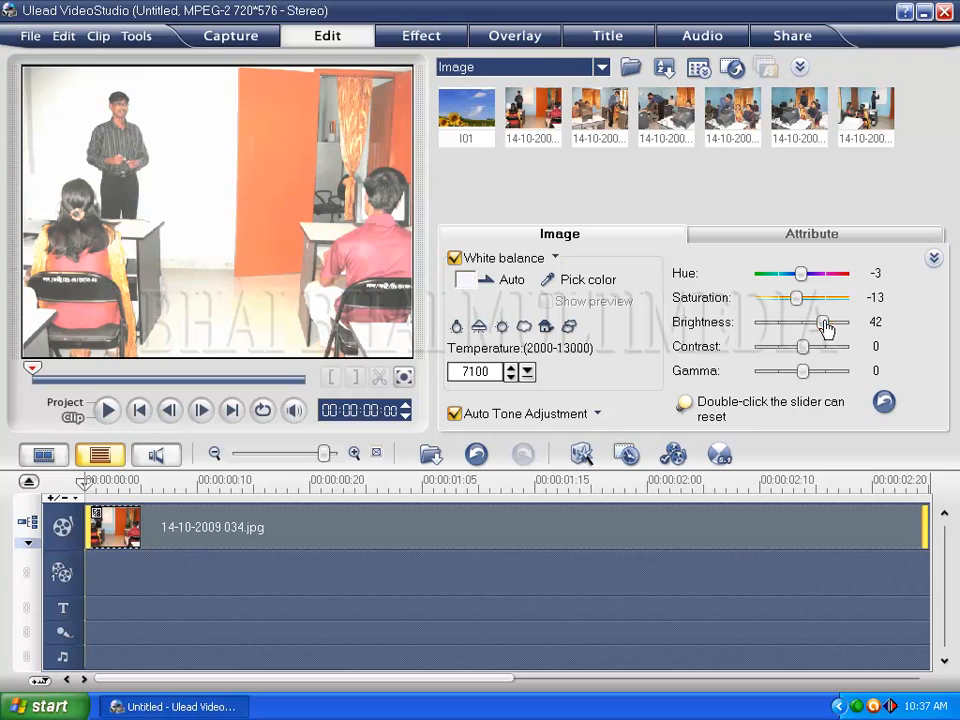
{"action": "double_click", "coordinate": [823, 324]}
{"action": "double_click", "coordinate": [800, 306]}
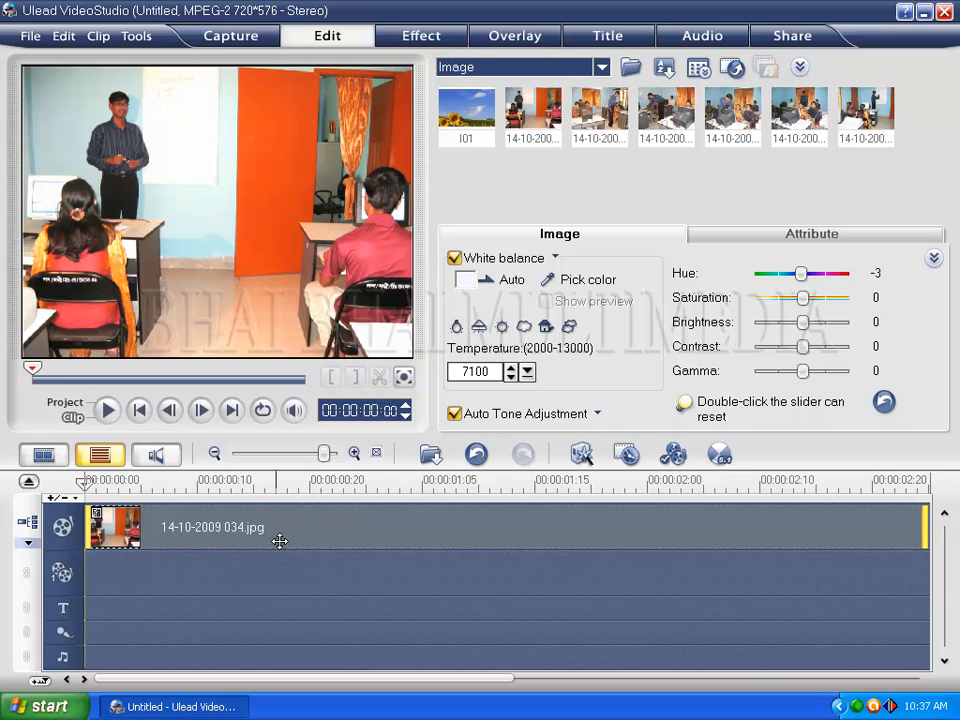
- Delete the image clip and place the library video of the man at a laptop at the start of the video track
{"action": "key", "text": "Delete"}
{"action": "left_click", "coordinate": [590, 67]}
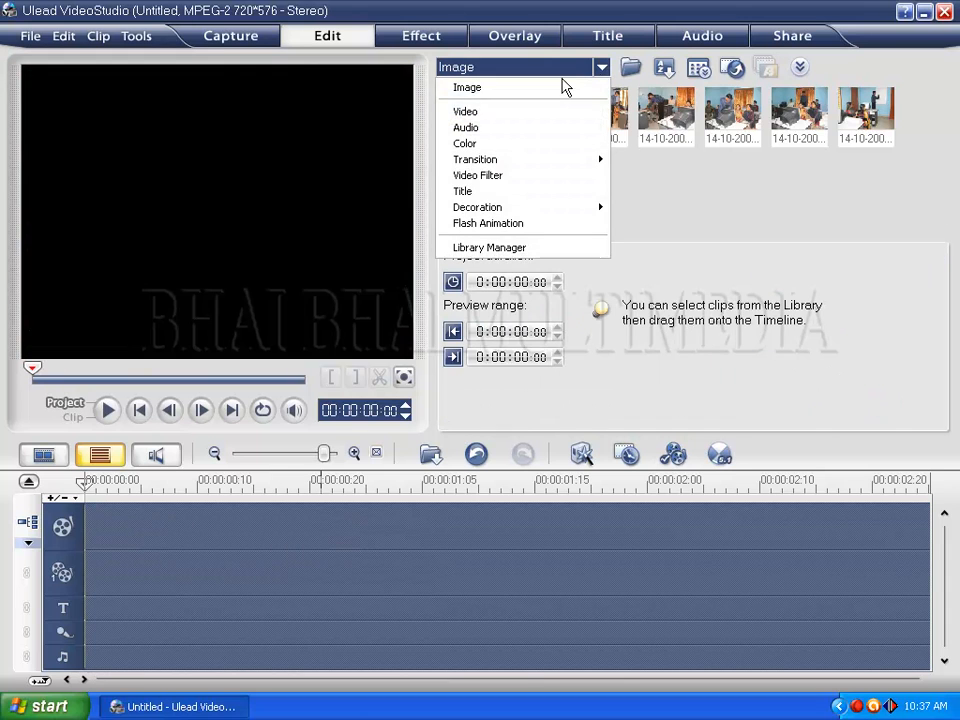
{"action": "left_click", "coordinate": [508, 112]}
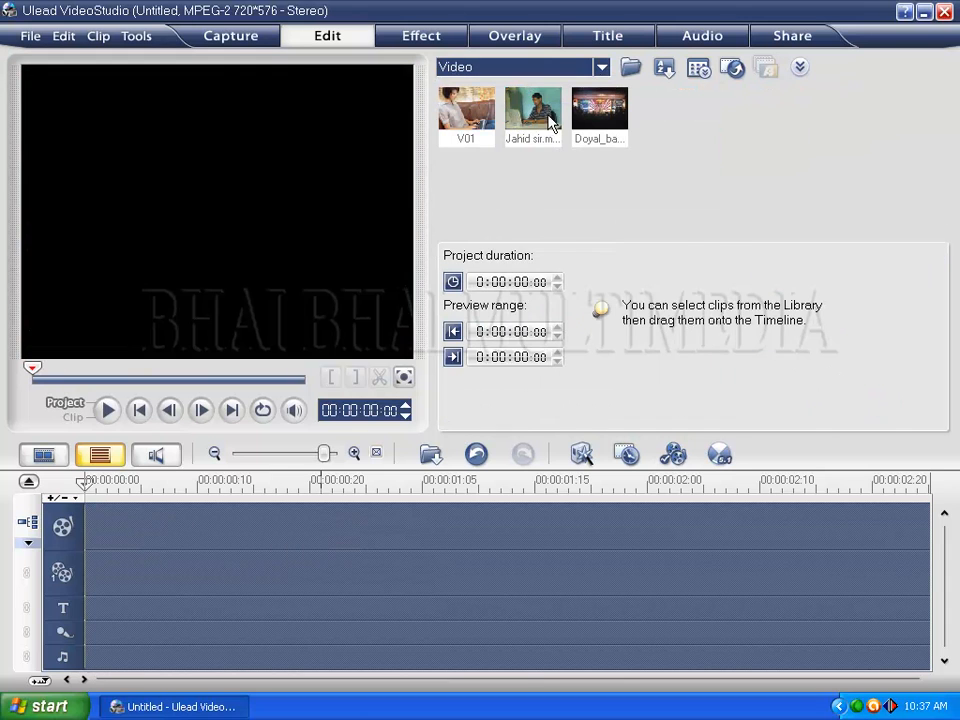
{"action": "left_click", "coordinate": [538, 113]}
{"action": "left_click_drag", "start_coordinate": [540, 113], "coordinate": [180, 535]}
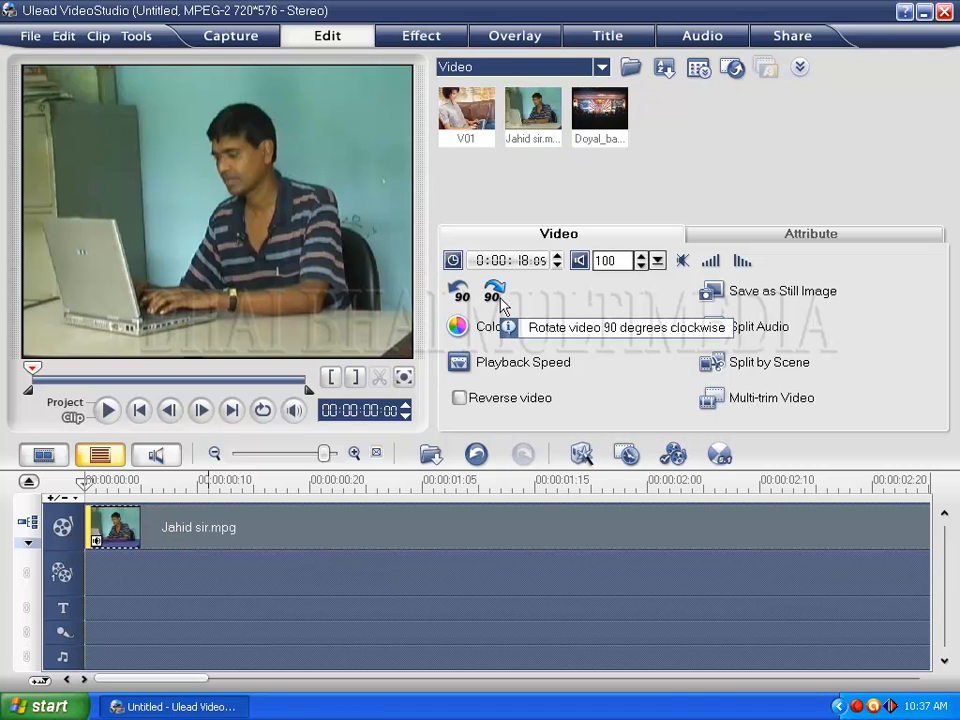
- Enable white balance in the video clip's color correction and pick the teal wall behind the man as the reference color
{"action": "left_click", "coordinate": [466, 328]}
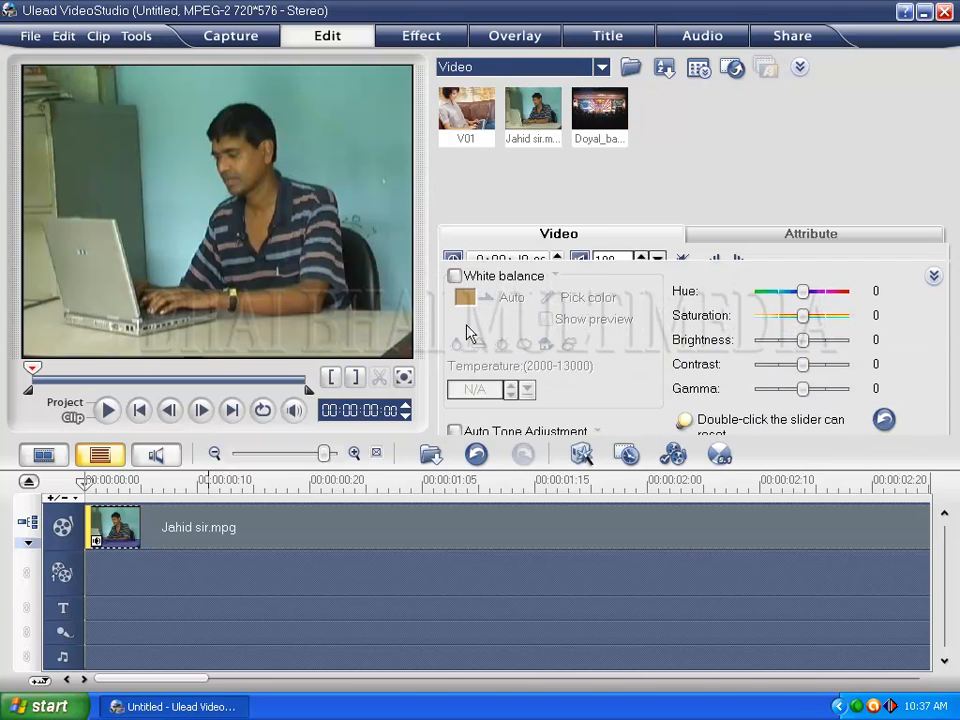
{"action": "left_click", "coordinate": [454, 258]}
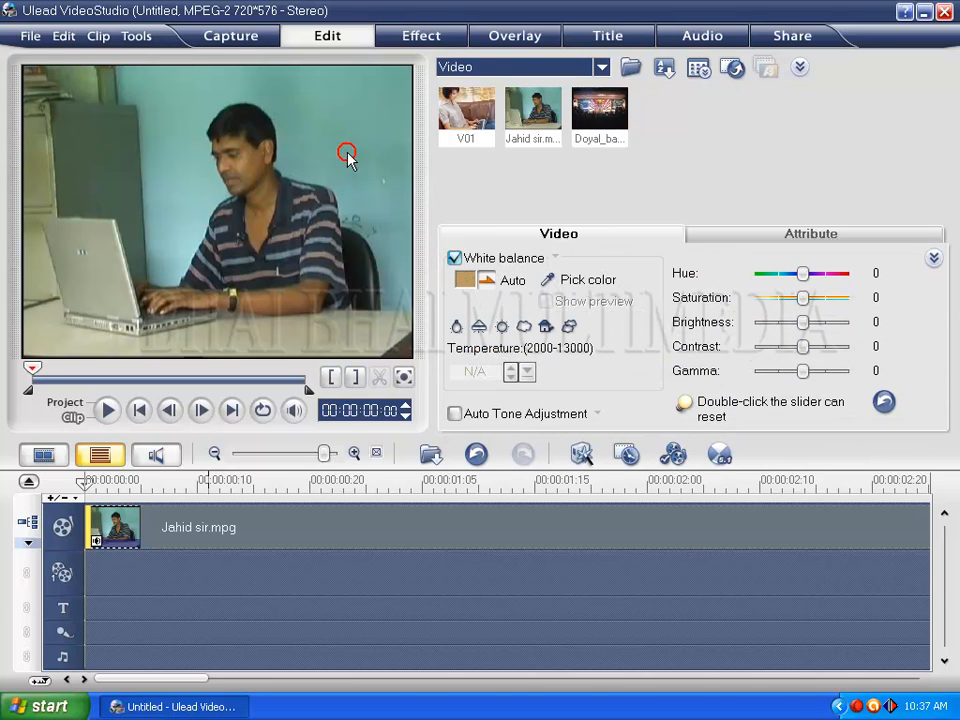
{"action": "left_click", "coordinate": [563, 280]}
{"action": "left_click", "coordinate": [381, 176]}
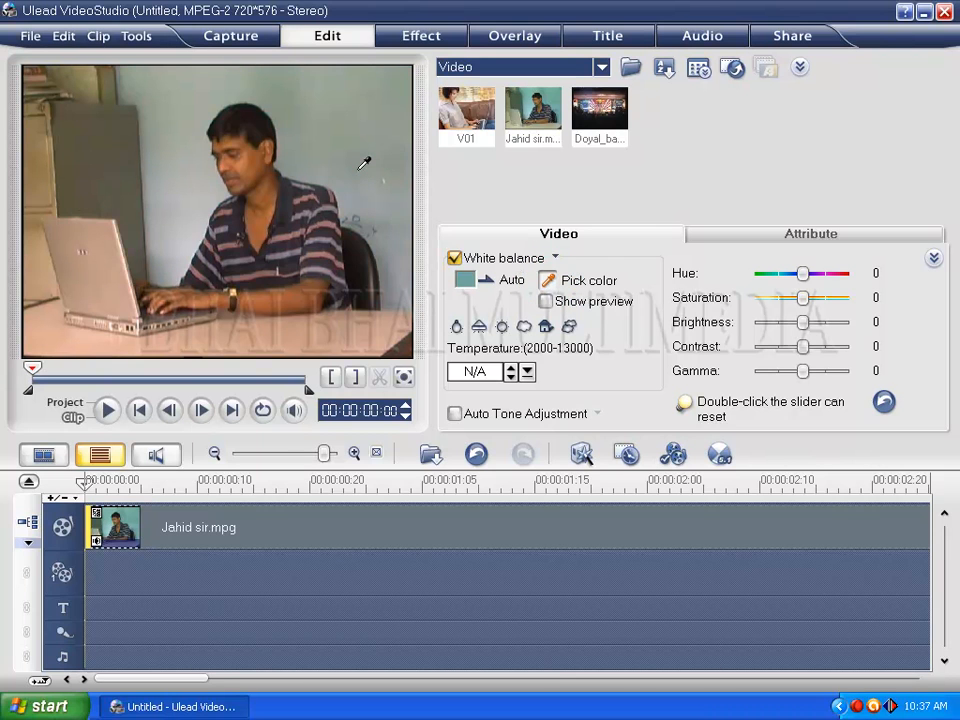
- Try all six white balance light presets on the video clip in order and return to Tungsten
{"action": "left_click", "coordinate": [456, 326]}
{"action": "left_click", "coordinate": [480, 327]}
{"action": "left_click", "coordinate": [502, 326]}
{"action": "left_click", "coordinate": [524, 326]}
{"action": "left_click", "coordinate": [546, 326]}
{"action": "left_click", "coordinate": [566, 326]}
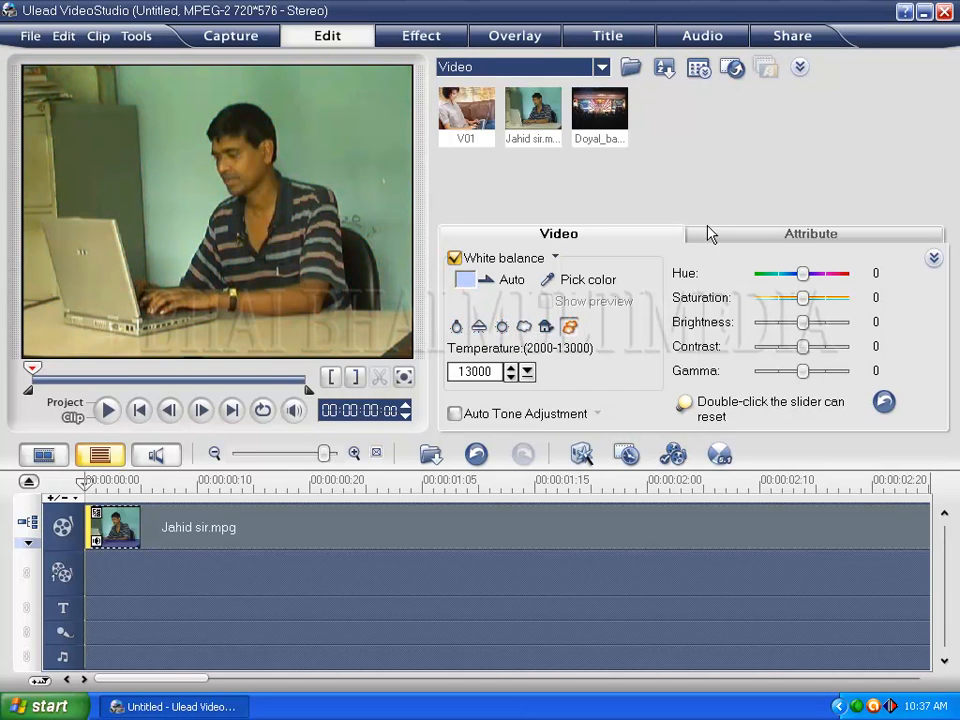
{"action": "left_click", "coordinate": [456, 326]}
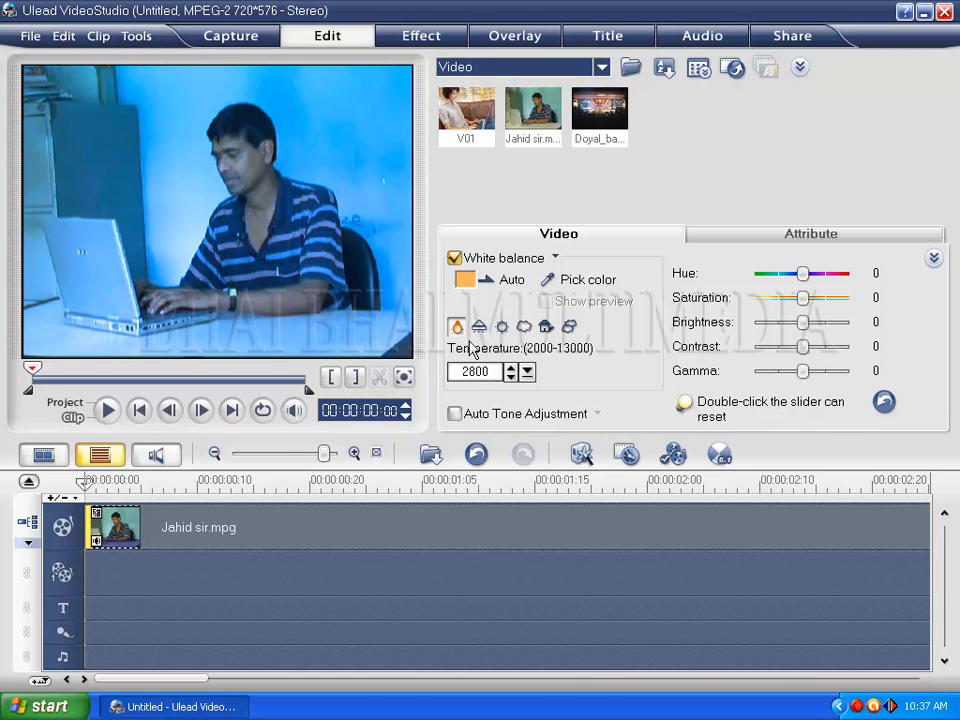
- Pick a reference color from the wall in the video clip and turn its white balance off
{"action": "left_click", "coordinate": [550, 281]}
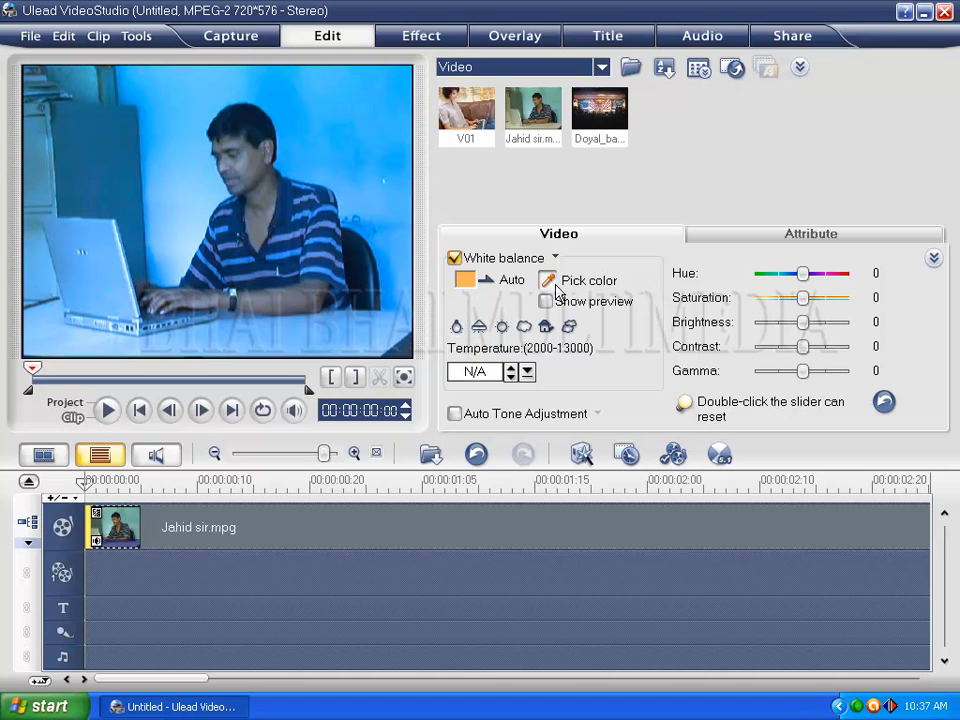
{"action": "left_click", "coordinate": [322, 134]}
{"action": "left_click", "coordinate": [461, 258]}
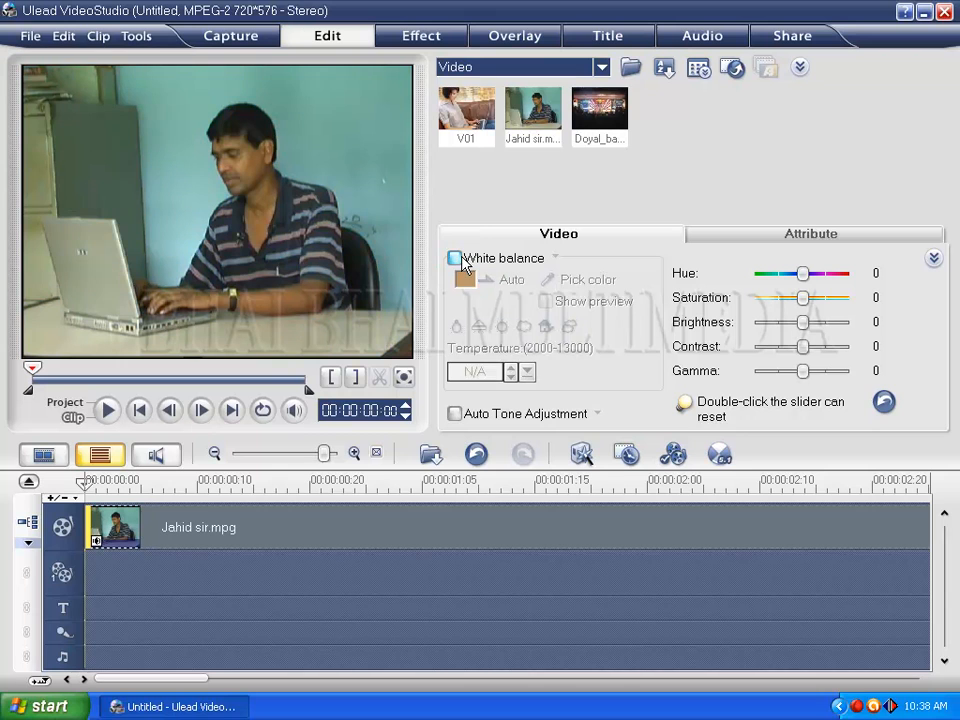